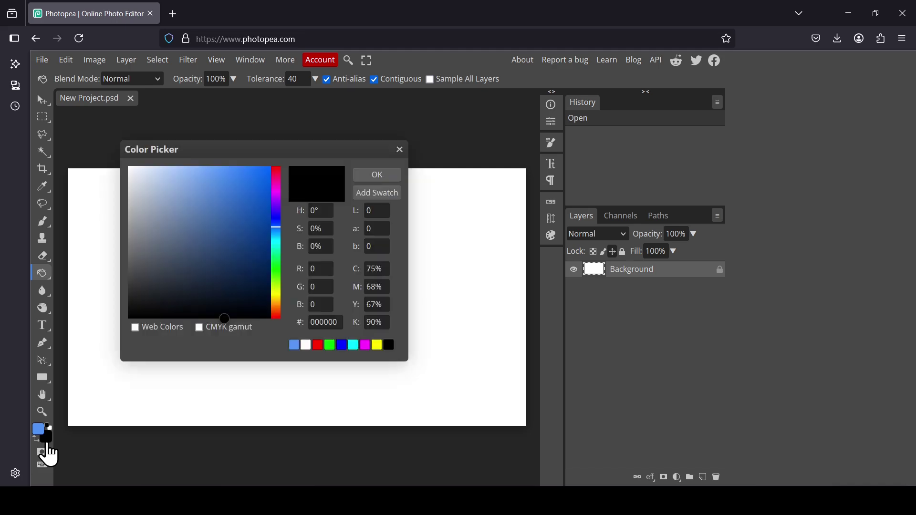
- Set the background colour to light cyan, hex 3bccf1
left_click(280, 237)
left_click_drag(236, 183, 236, 176)
left_click(340, 324)
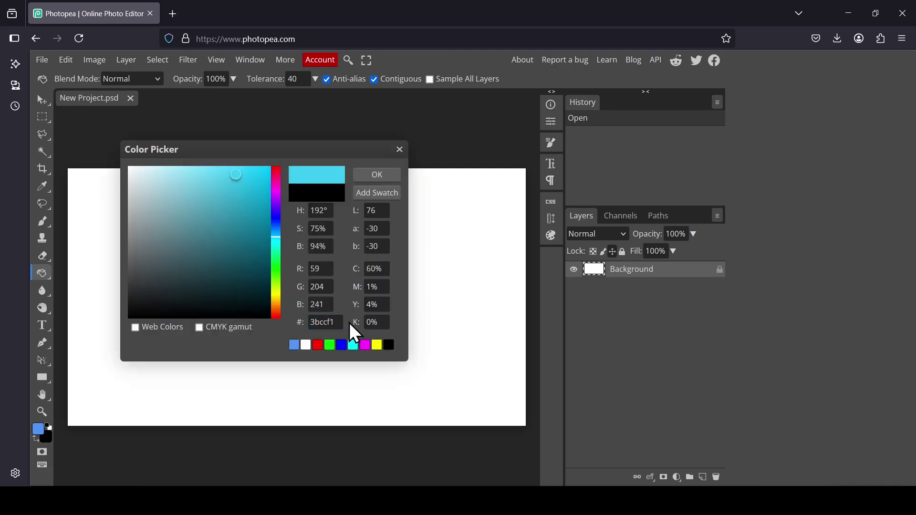
left_click(390, 176)
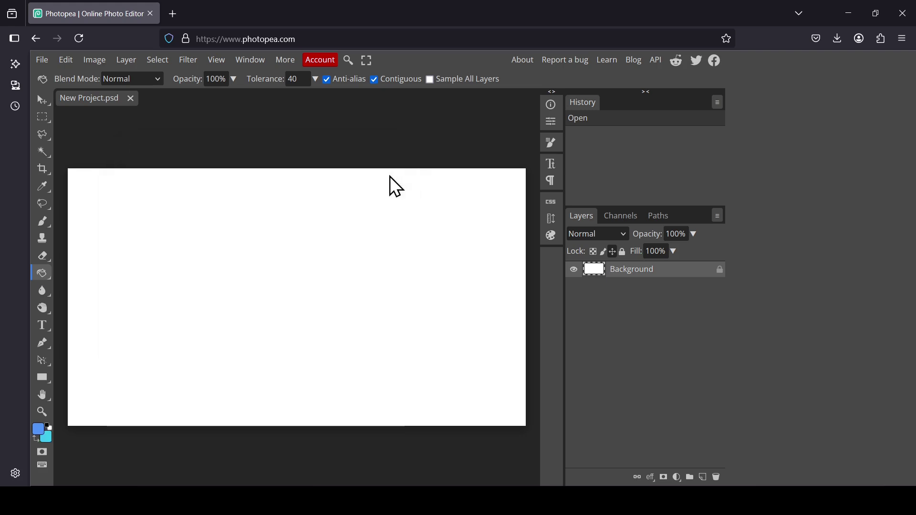
- Fill the Background layer with a horizontal linear gradient from the blue foreground to the cyan background colour, spanning the full canvas width
right_click(51, 273)
left_click(108, 270)
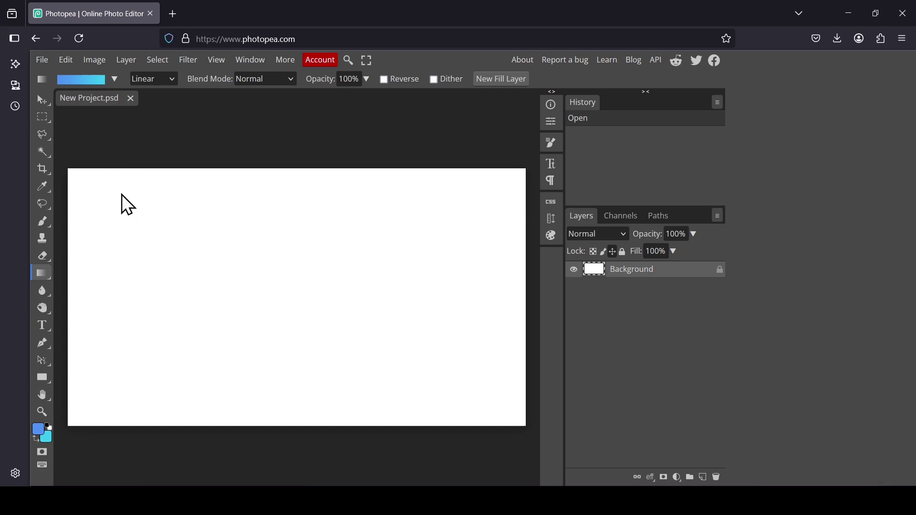
left_click(114, 78)
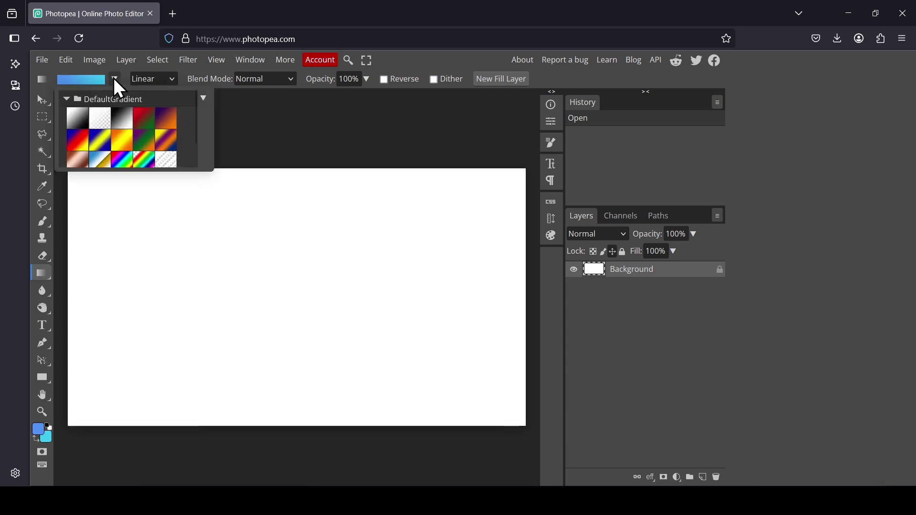
left_click(232, 88)
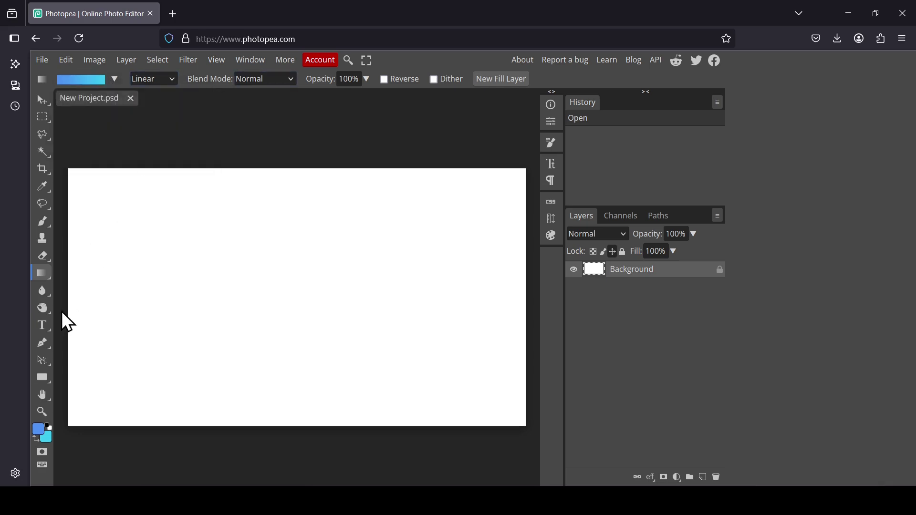
left_click_drag(67, 302, 527, 302)
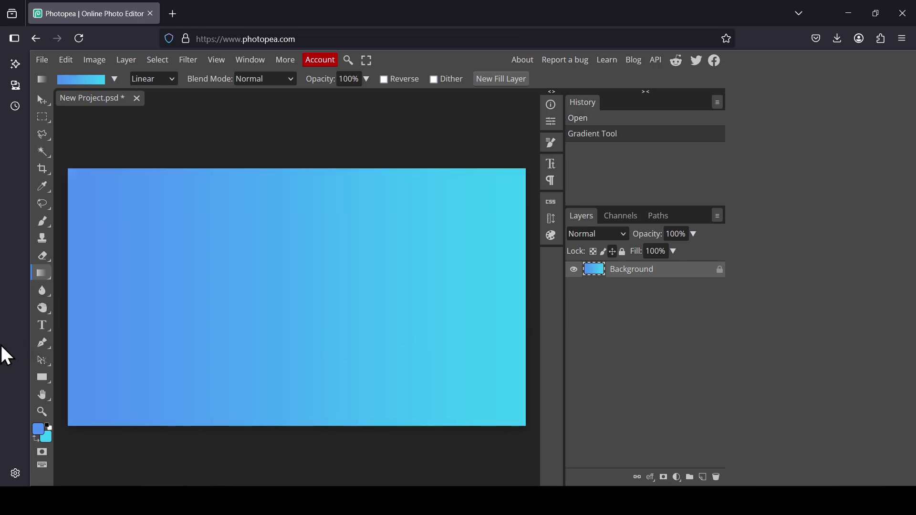
- Add the white text "GLASS" in Crimson Text SemiBold at 600 px and centre it on the canvas
left_click(40, 331)
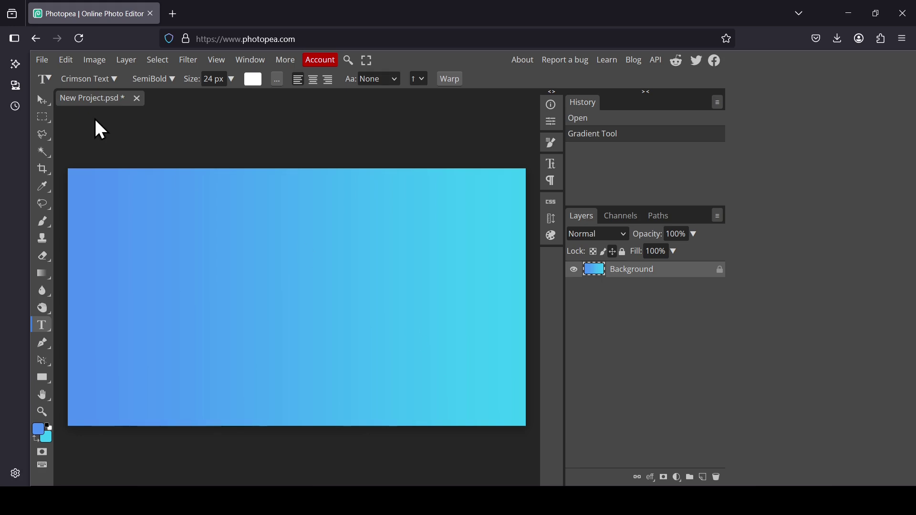
left_click(168, 79)
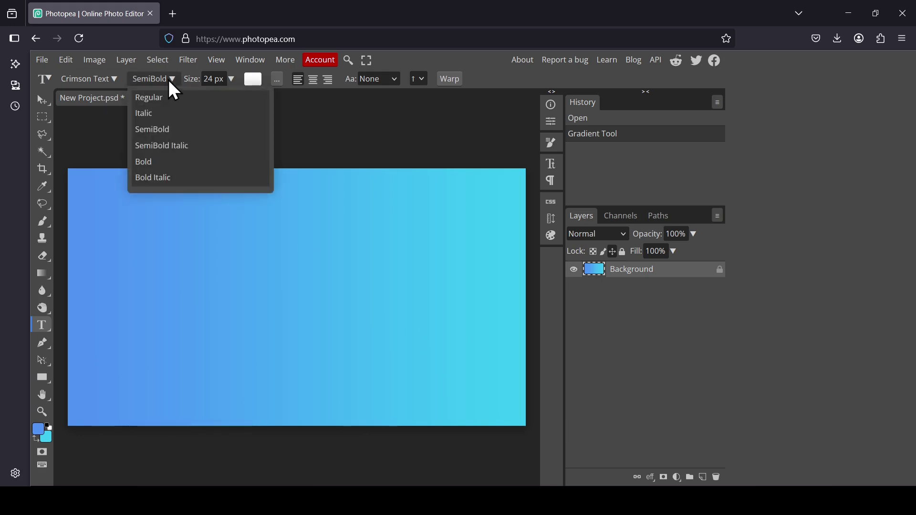
left_click(170, 81)
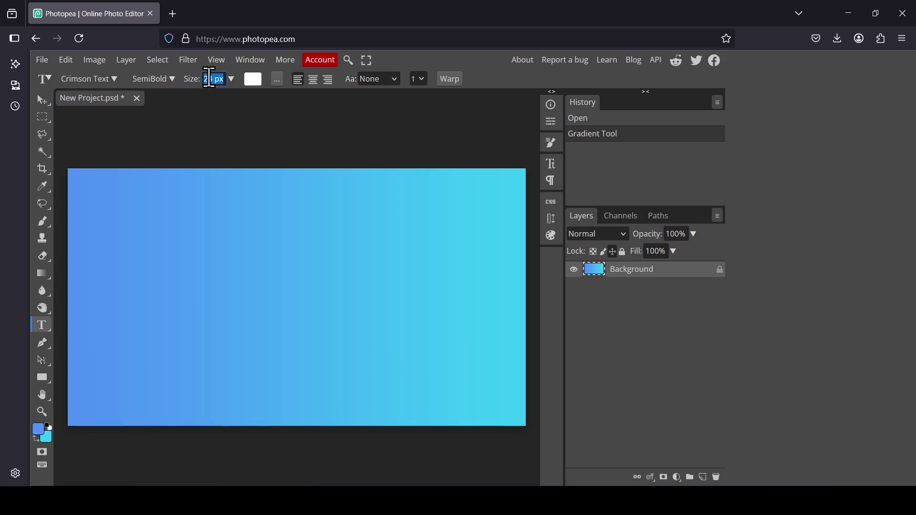
type("600")
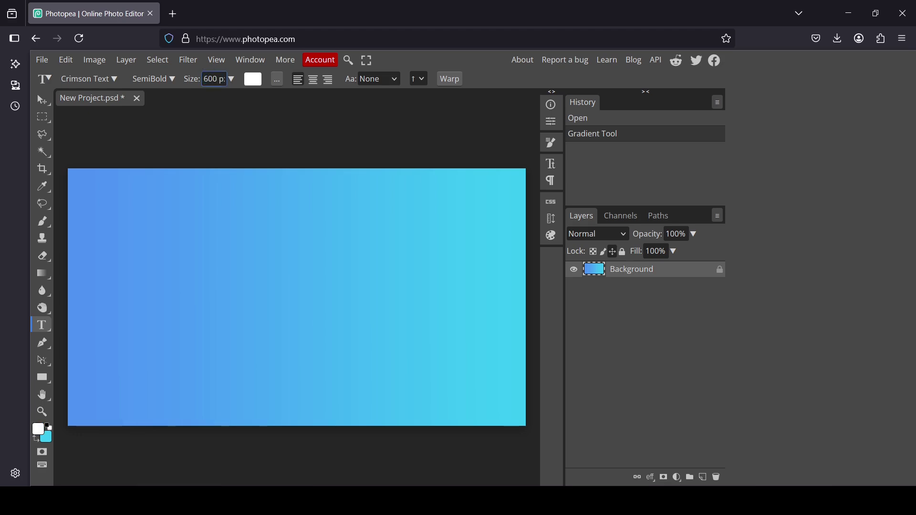
left_click(170, 267)
type("G")
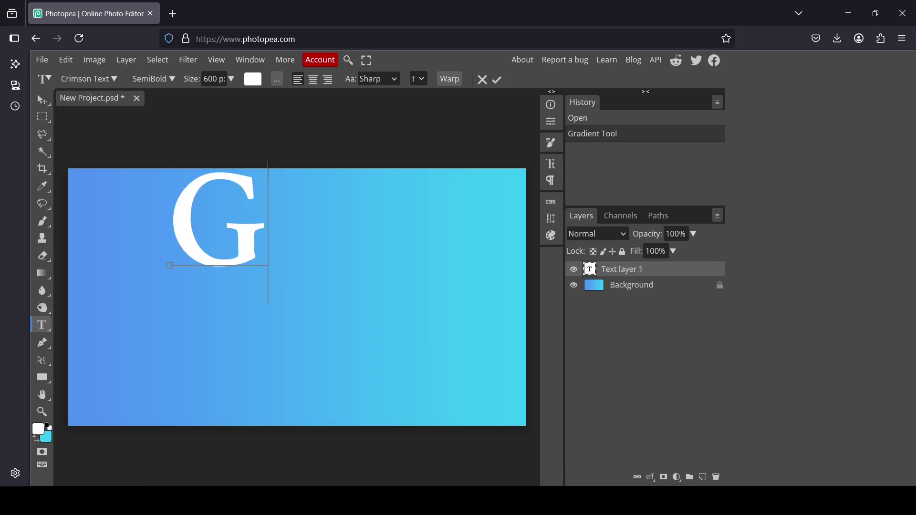
type("LASS")
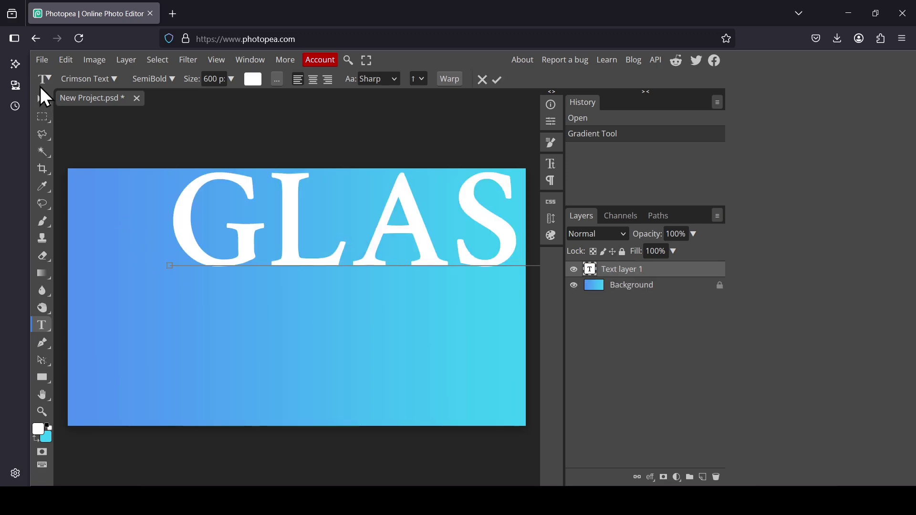
left_click(42, 100)
left_click_drag(310, 206, 231, 286)
- Convert the GLASS text layer to a smart object and set its fill to 0% in the blending options
right_click(590, 272)
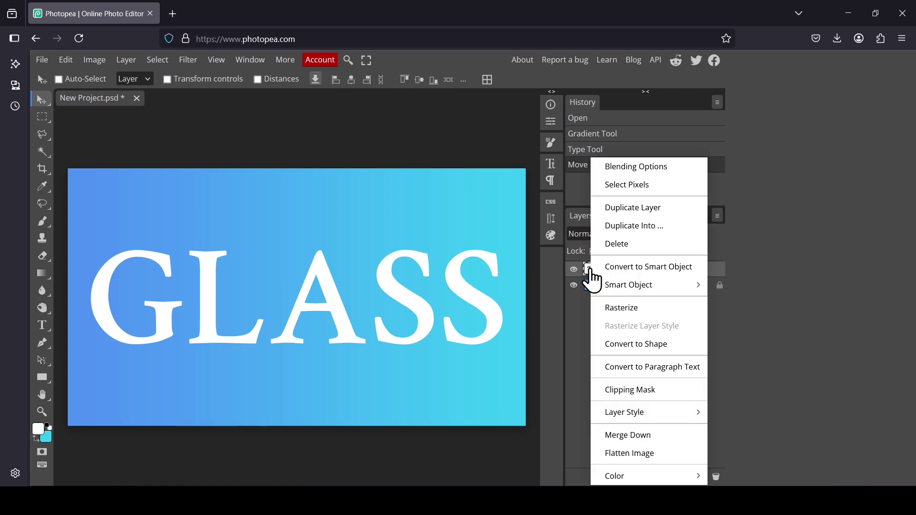
left_click(652, 273)
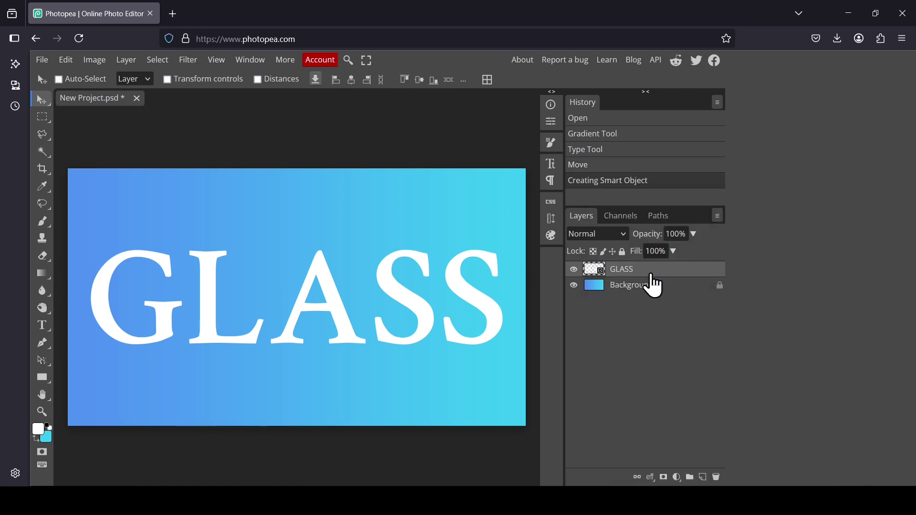
right_click(599, 274)
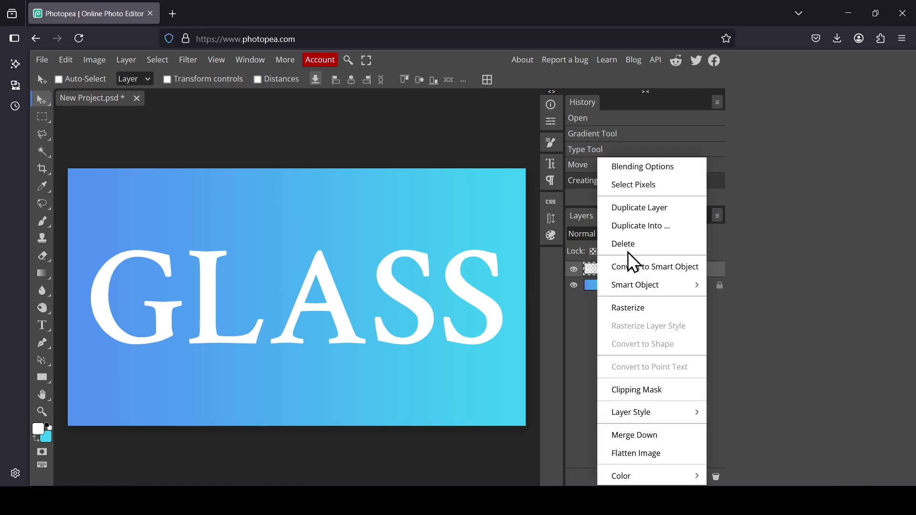
left_click(662, 170)
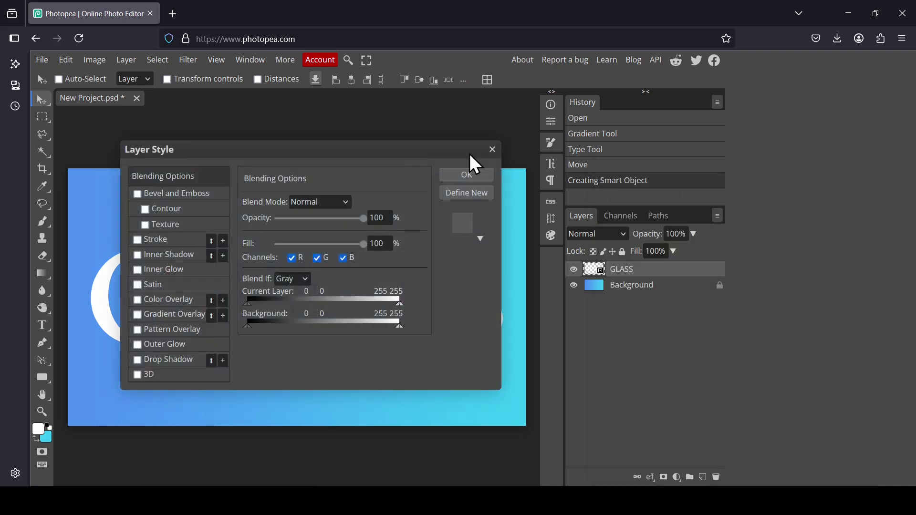
left_click_drag(406, 149, 792, 146)
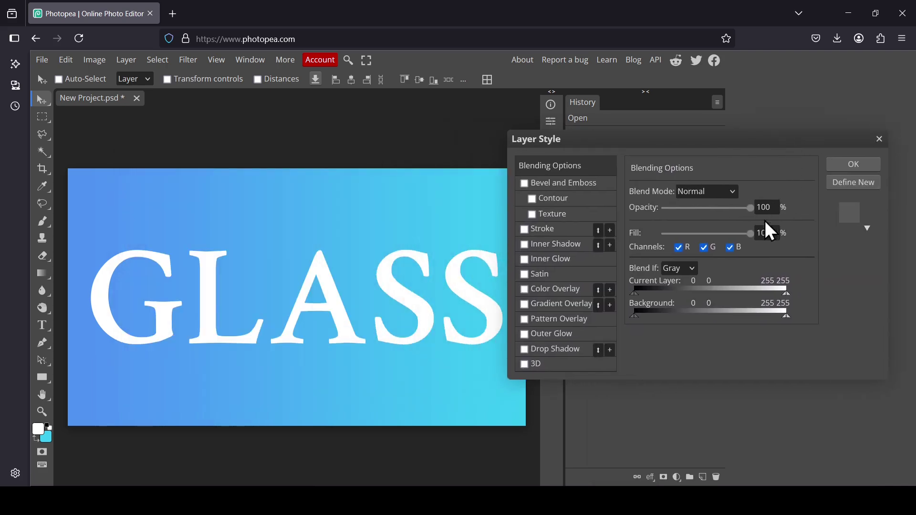
left_click_drag(727, 237, 640, 241)
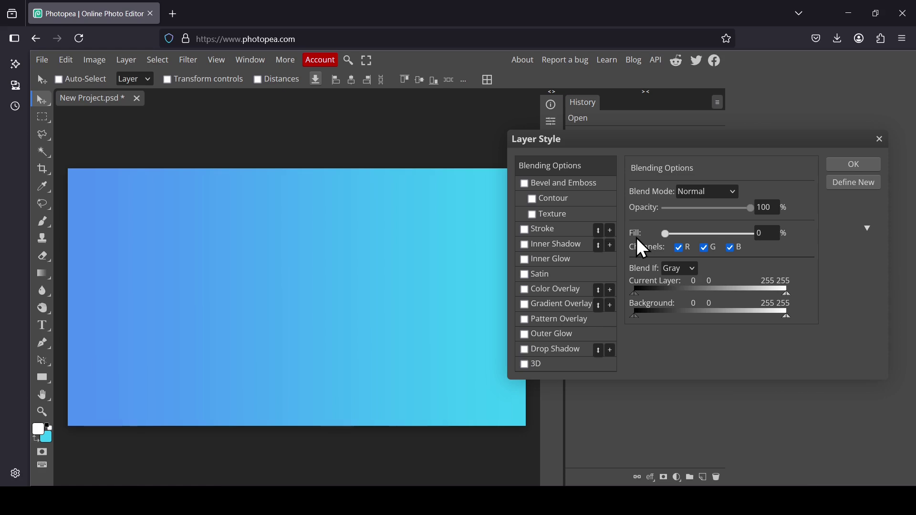
- Enable a smooth inner Bevel and Emboss on the GLASS layer with depth 554%, size 9 px and soften 4 px
left_click(579, 189)
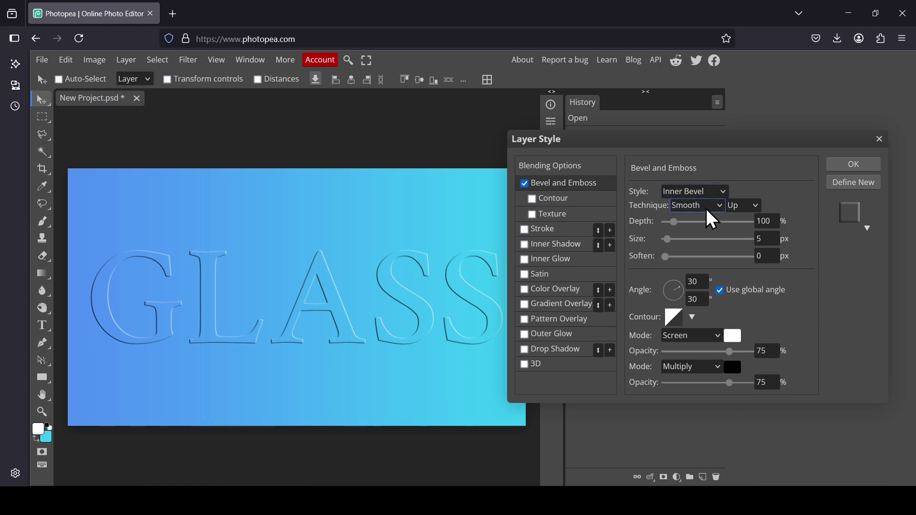
left_click_drag(677, 227, 714, 229)
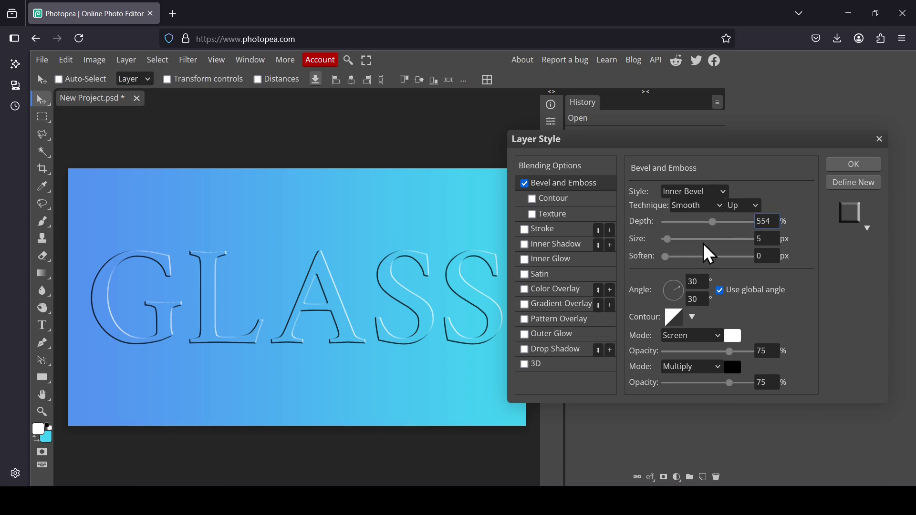
left_click_drag(674, 259, 670, 240)
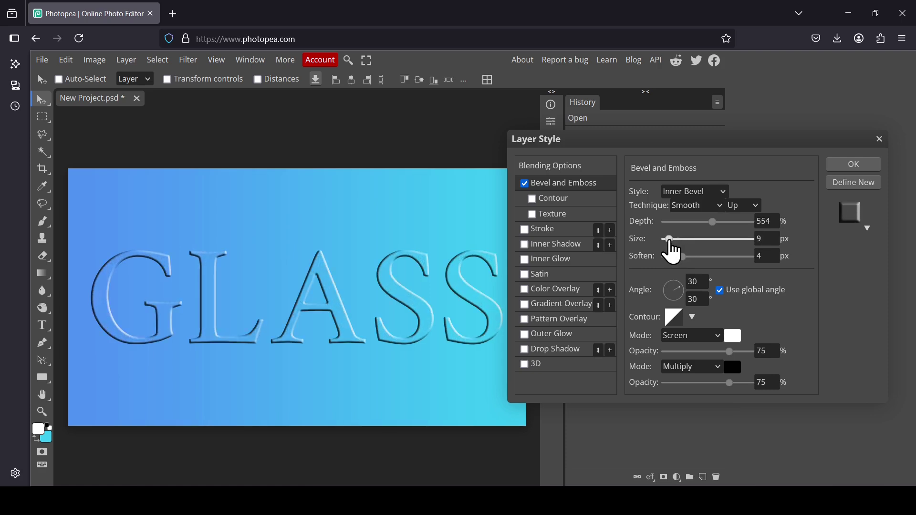
- Apply the Ring - Triple contour to the bevel and set the bevel size to 13 px
left_click(692, 317)
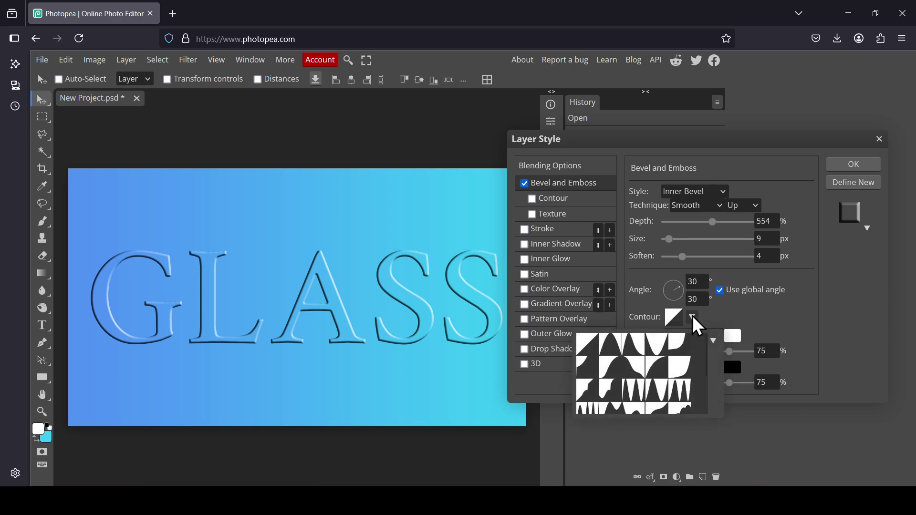
scroll(709, 378, "down", 3)
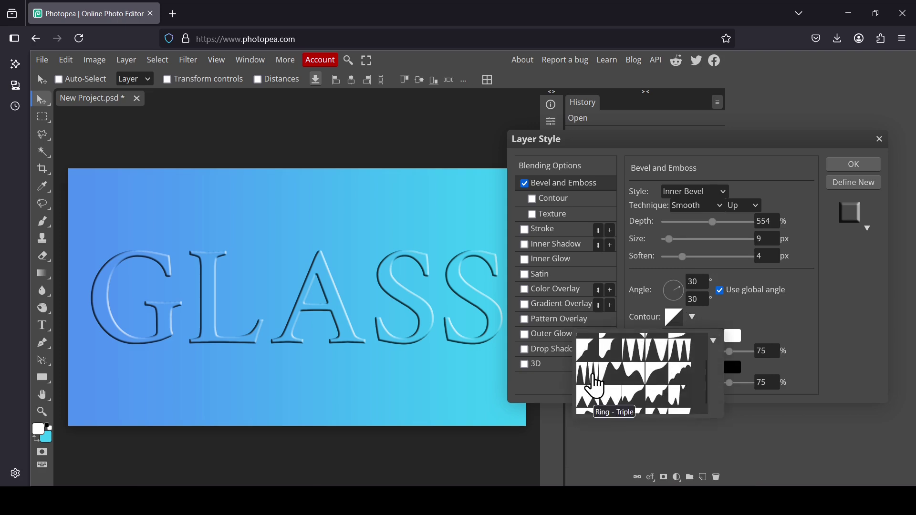
left_click(596, 387)
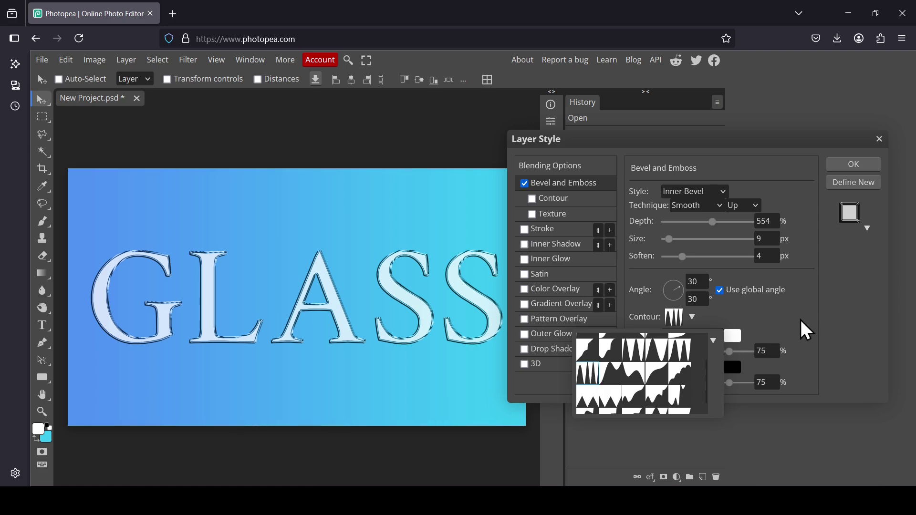
left_click(833, 324)
mouse_move(670, 238)
left_mouse_down()
mouse_move(710, 255)
mouse_move(673, 254)
left_mouse_up()
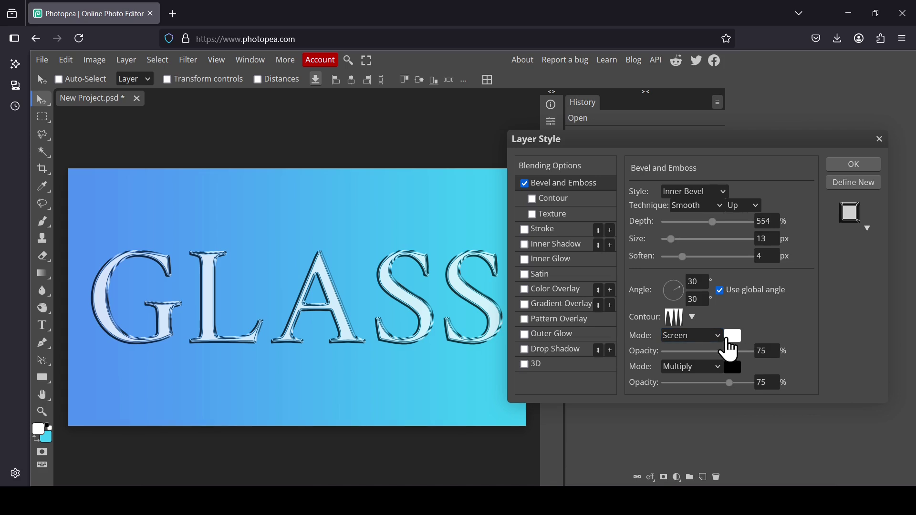
- Set the bevel's highlight mode to Overlay with 38% opacity
left_click(718, 338)
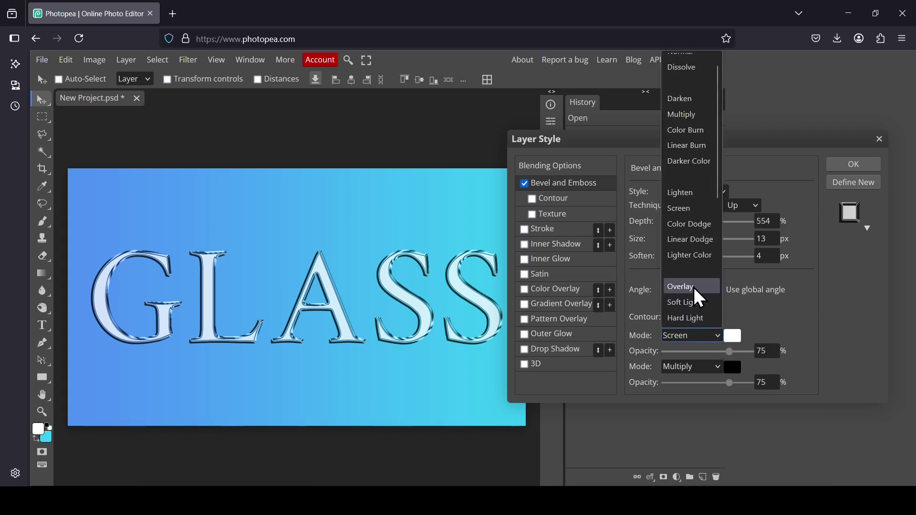
left_click(682, 287)
left_click_drag(733, 355, 700, 356)
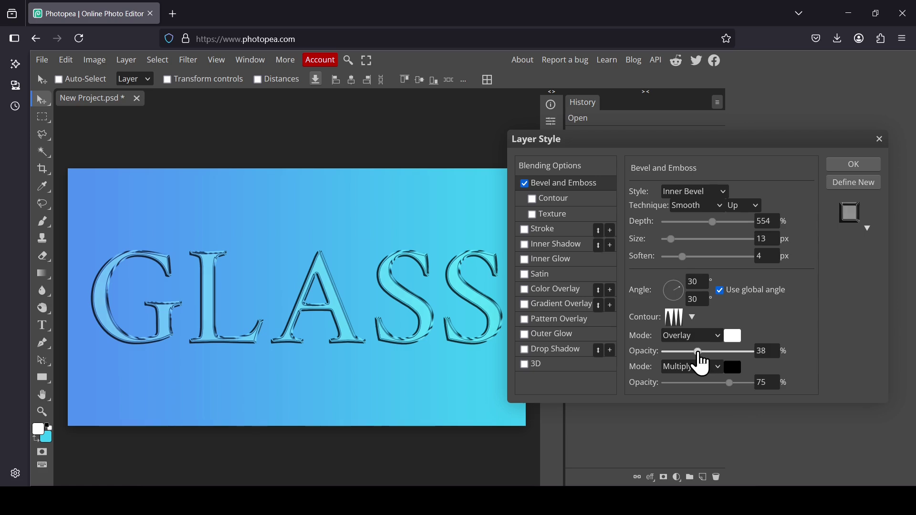
- Add a Multiply drop shadow with 57% opacity, 7 px distance, 6% spread and 15 px size, and apply the layer style
left_click(558, 352)
left_click_drag(694, 249, 672, 286)
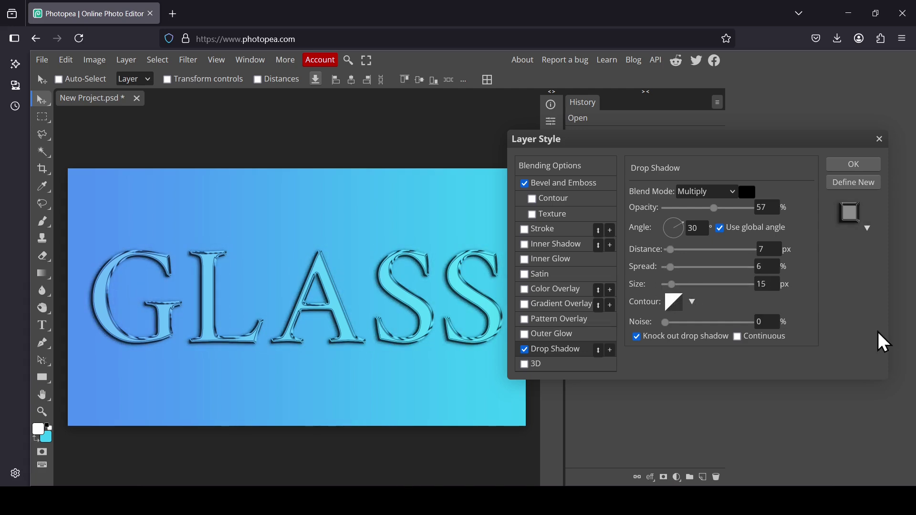
left_click_drag(747, 142, 751, 128)
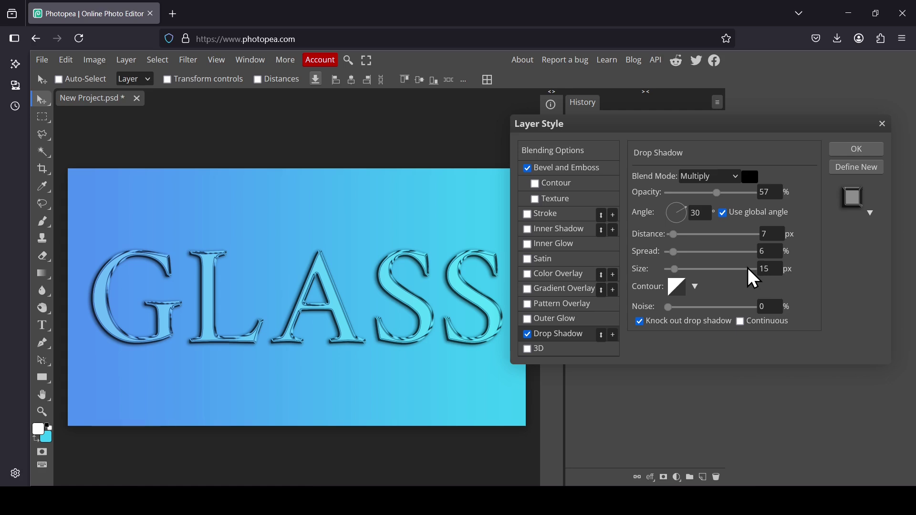
left_click(862, 151)
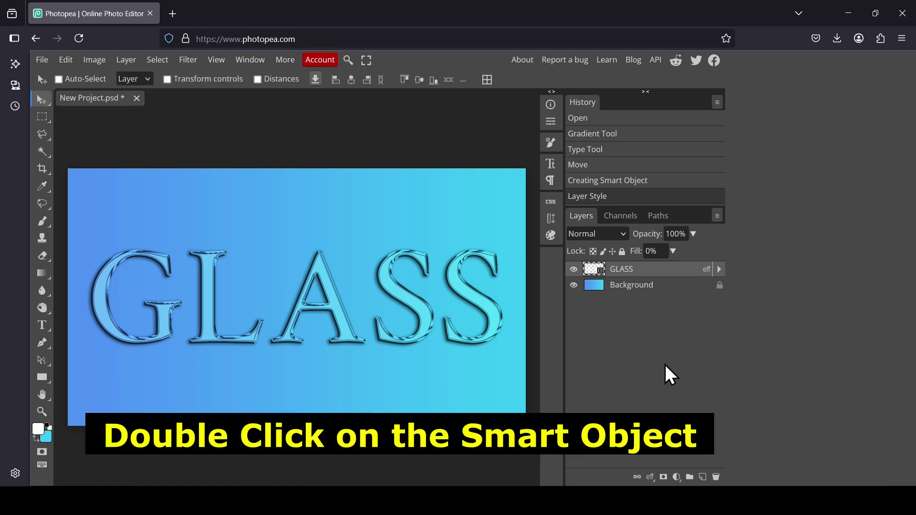
- Open the GLASS smart object's contents and replace its text with "LEARN"
double_click(594, 271)
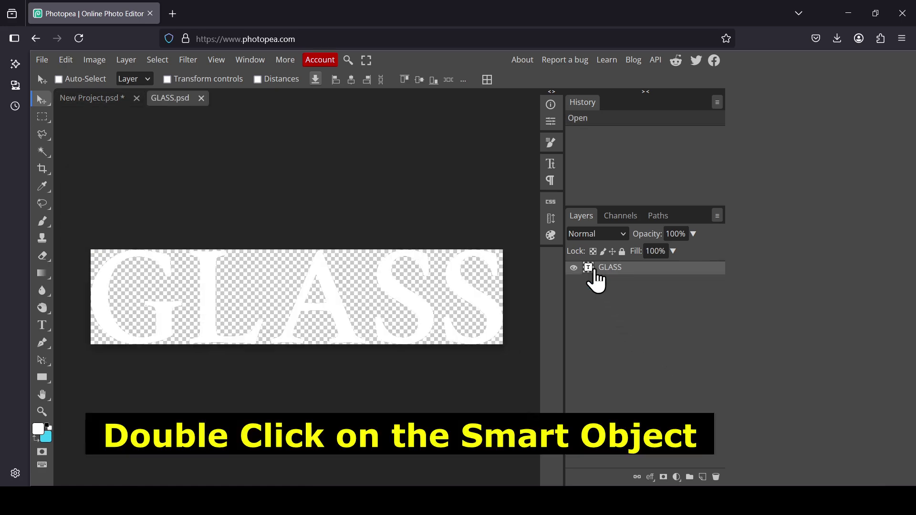
left_click(43, 324)
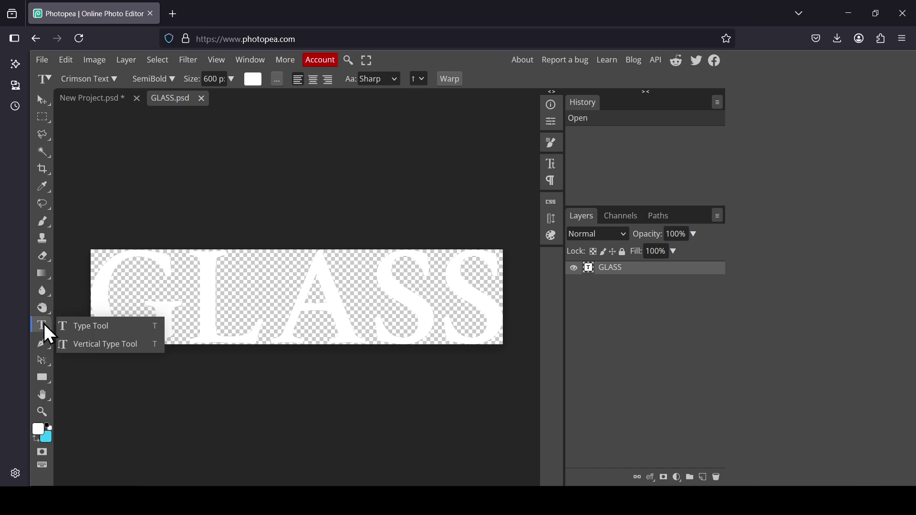
left_click(106, 326)
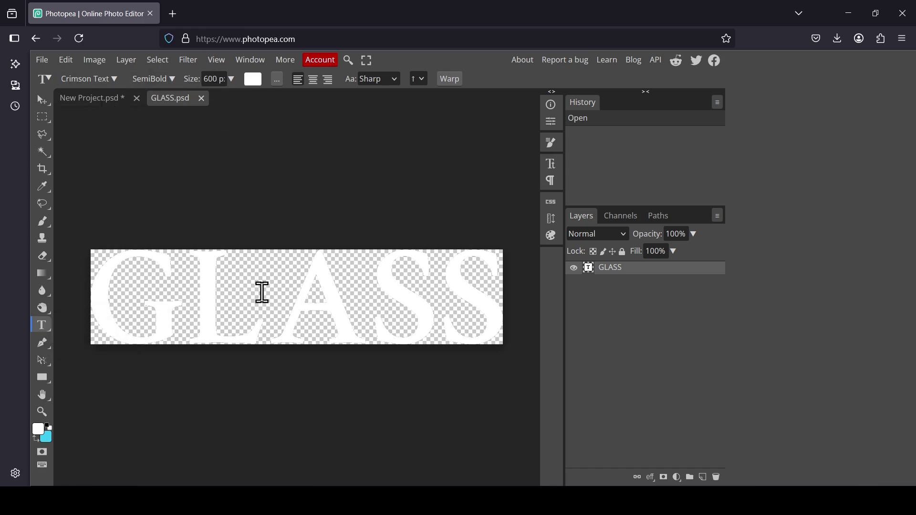
left_click(283, 293)
key("ctrl+a")
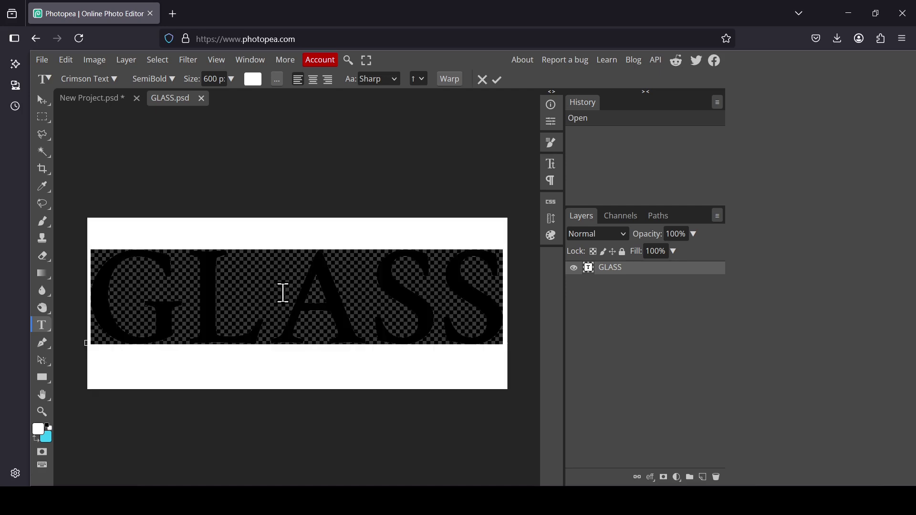
type("LEARN")
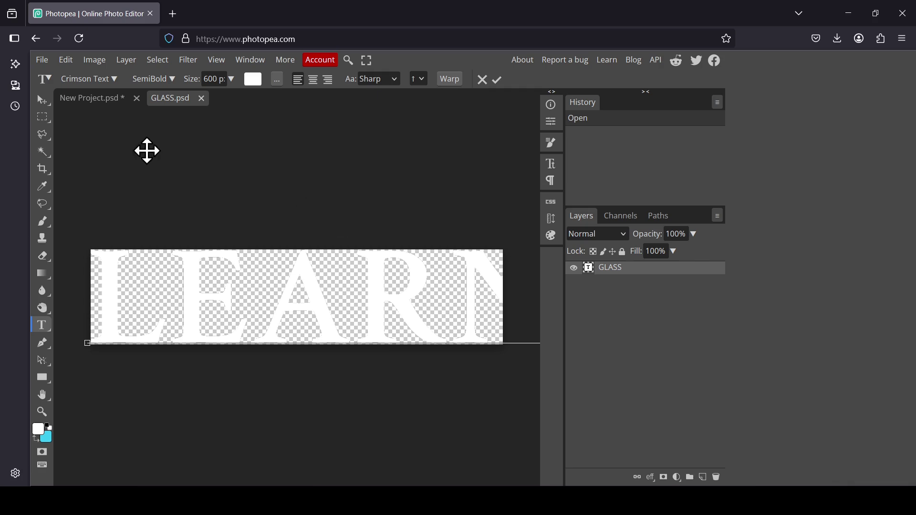
- Save the smart object with its LEARN text and check the result in New Project.psd
left_click(42, 60)
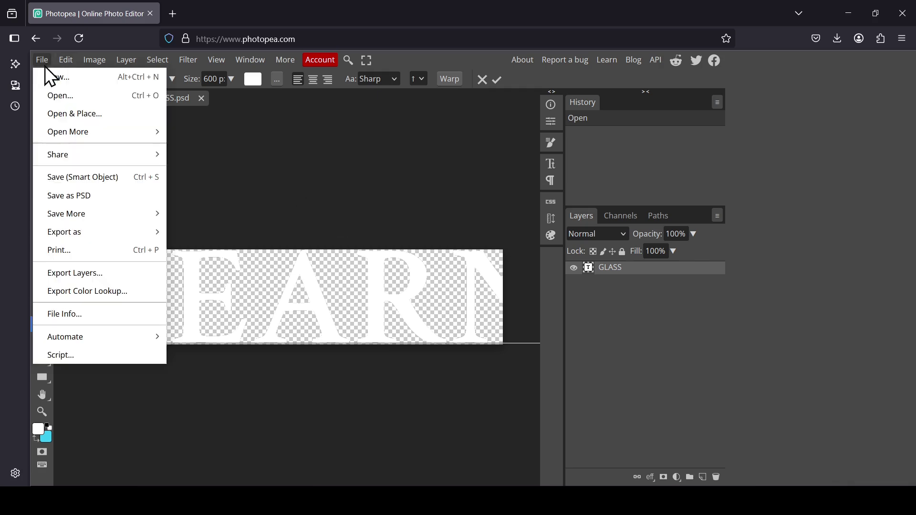
left_click(95, 177)
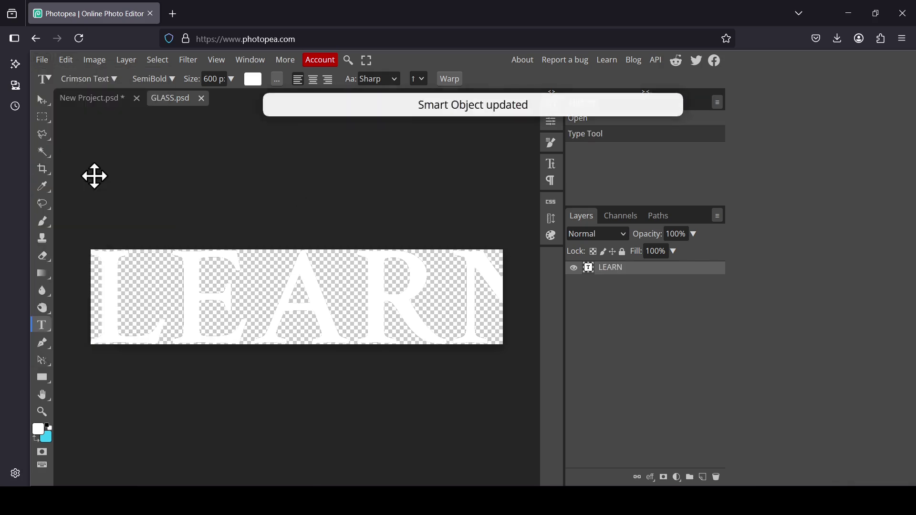
left_click(106, 99)
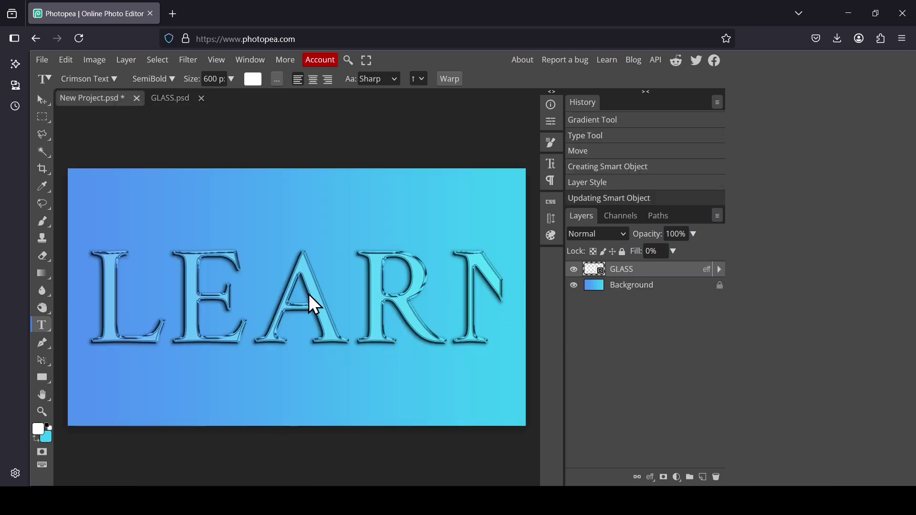
- In GLASS.psd, use the Crop tool to extend the canvas on the right, bottom and top so the whole word LEARN fits
left_click(176, 97)
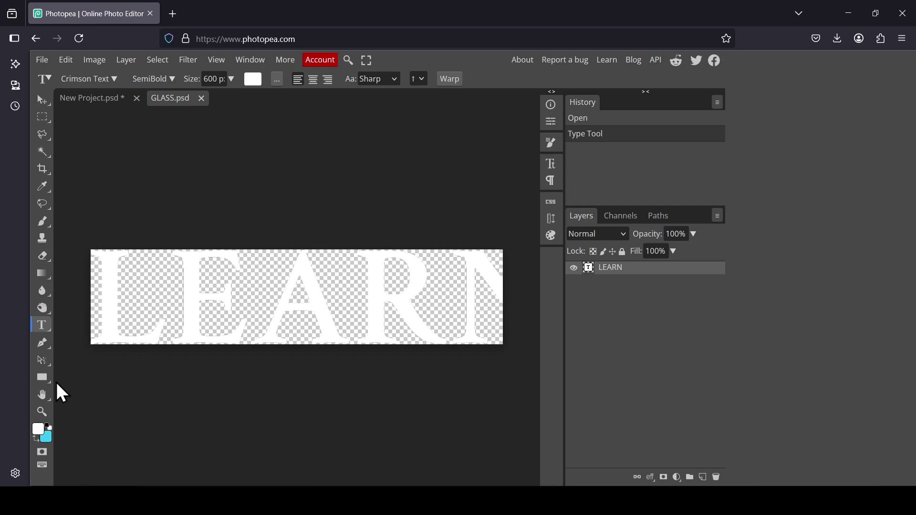
left_click(41, 411)
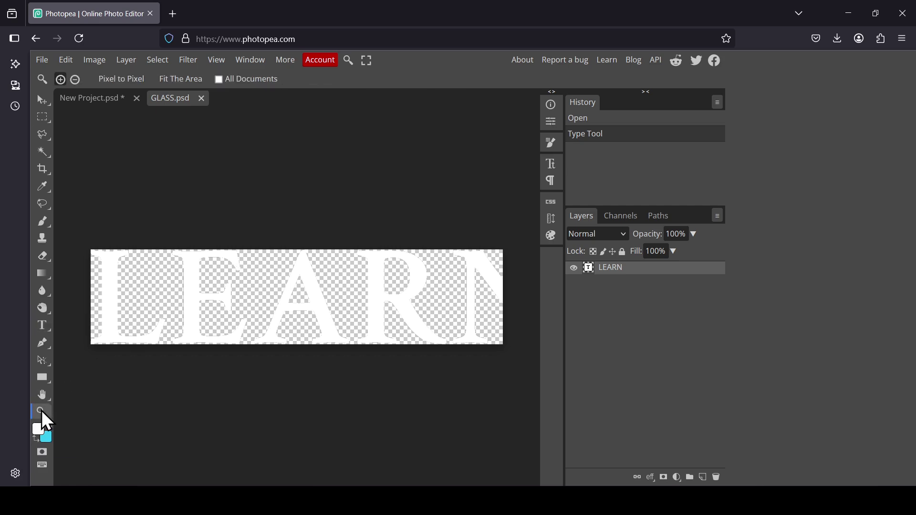
right_click(254, 303)
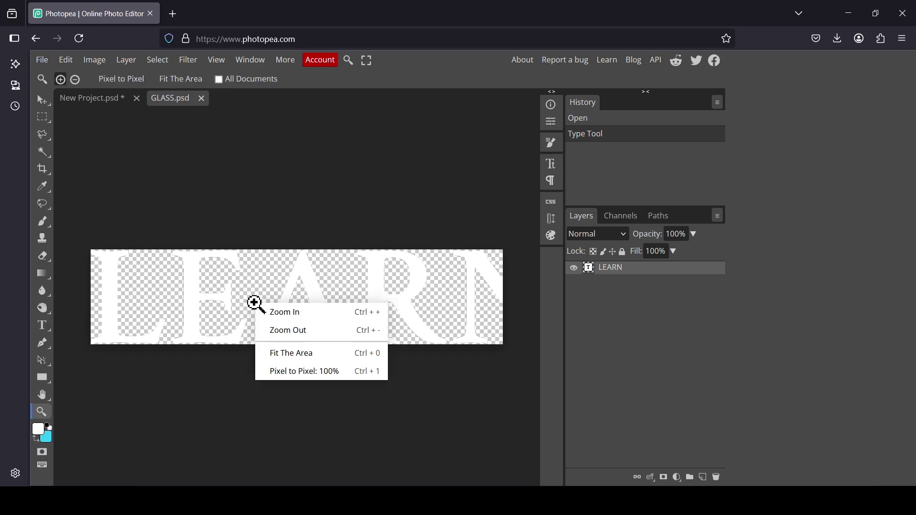
left_click(294, 336)
left_click(42, 169)
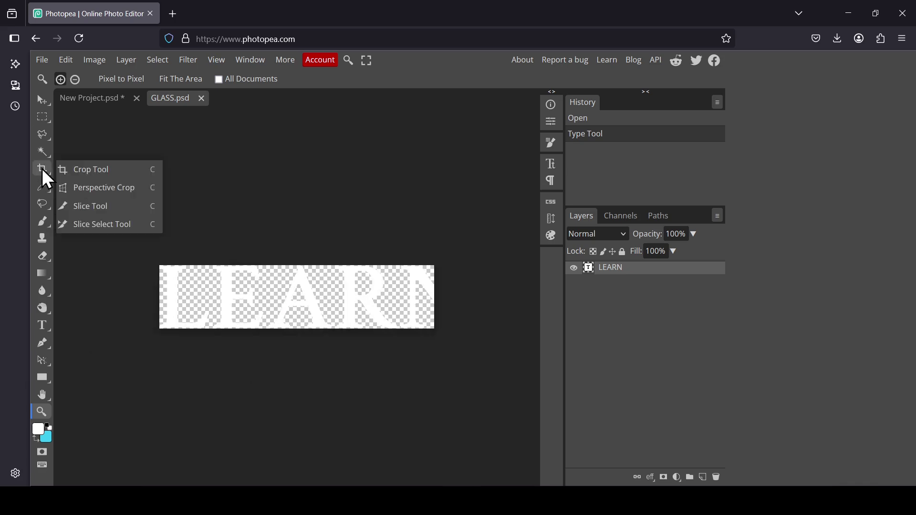
left_click(84, 170)
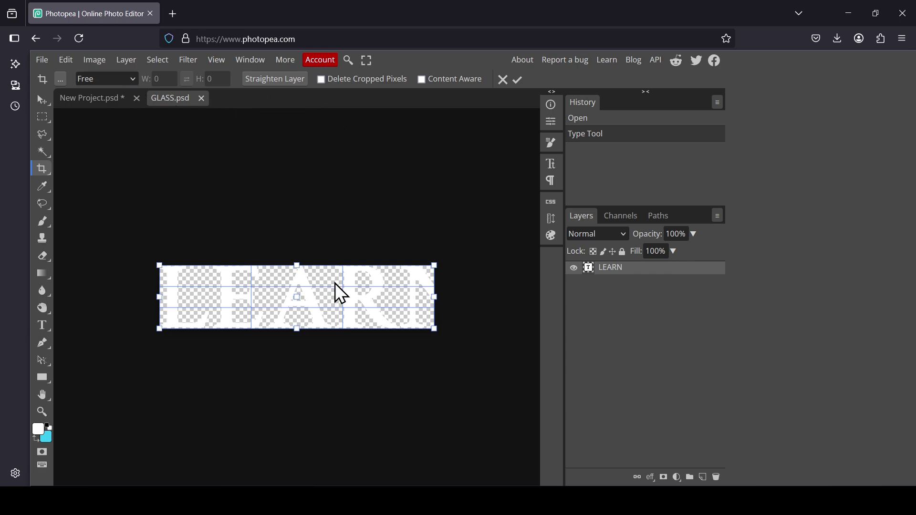
left_click_drag(432, 294, 482, 298)
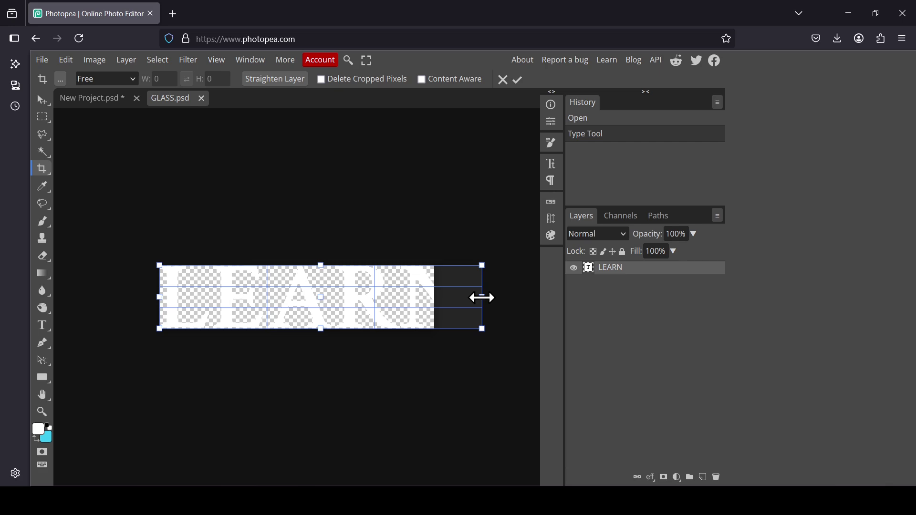
left_click_drag(323, 327, 323, 337)
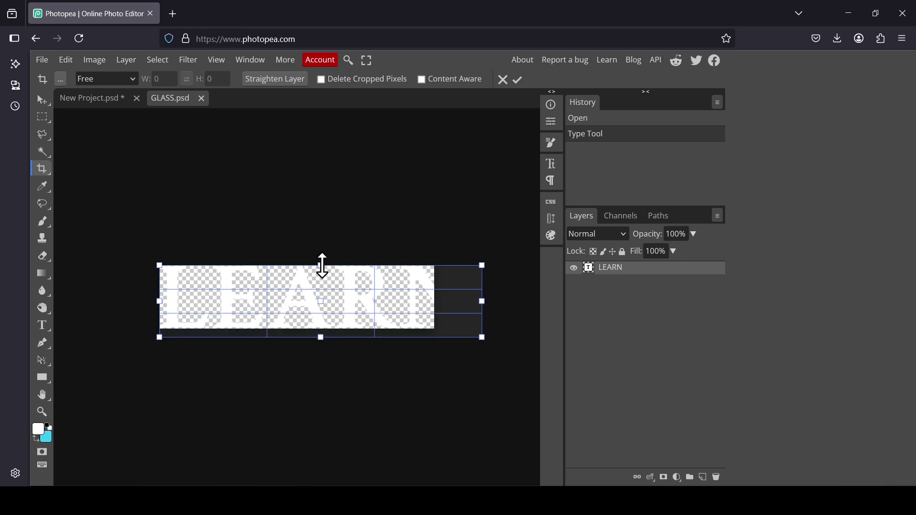
left_click_drag(322, 265, 323, 257)
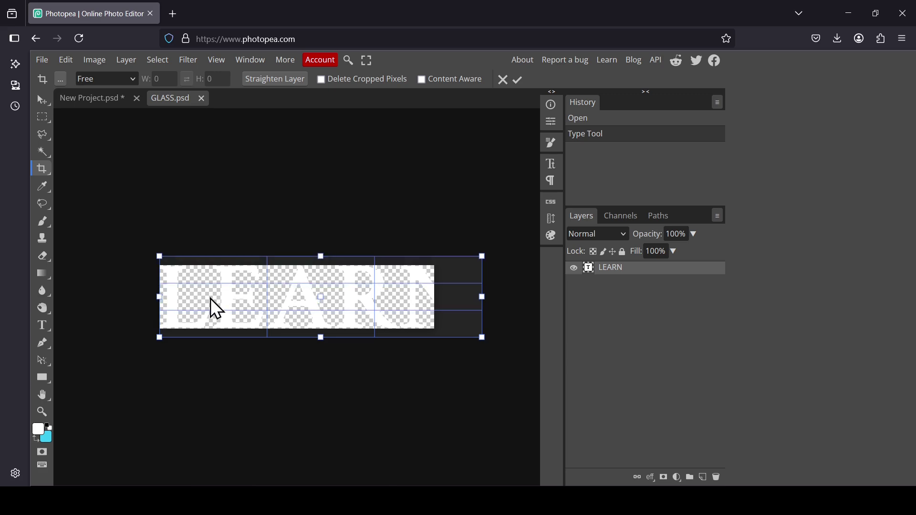
key("Return")
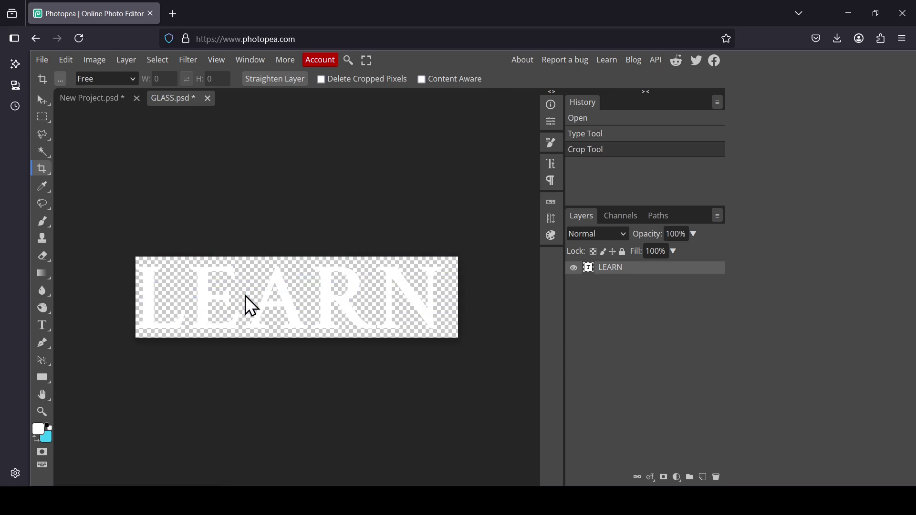
- Save the extended smart object canvas and return to the New Project.psd document
left_click(42, 60)
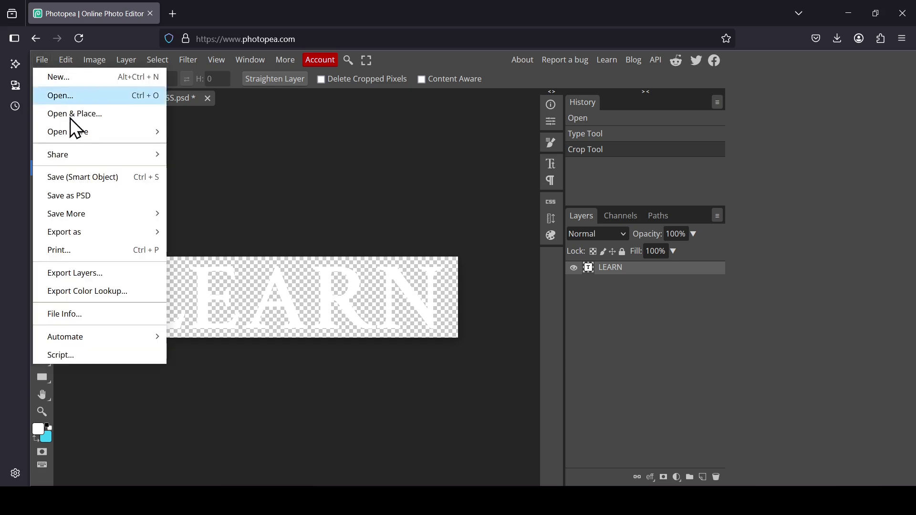
left_click(118, 178)
left_click(113, 99)
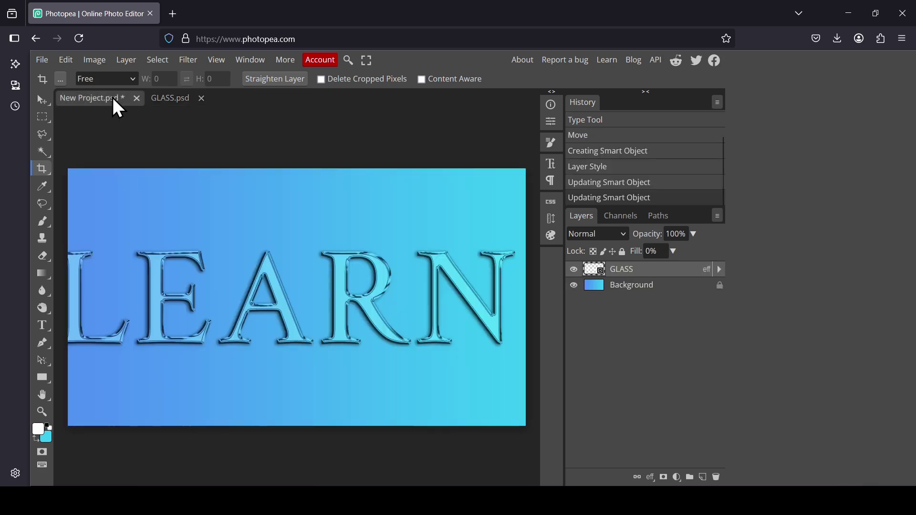
- Scale the GLASS layer proportionally to about 81% and reposition the LEARN text near the centre of the gradient
left_click(39, 99)
left_click_drag(167, 251, 184, 249)
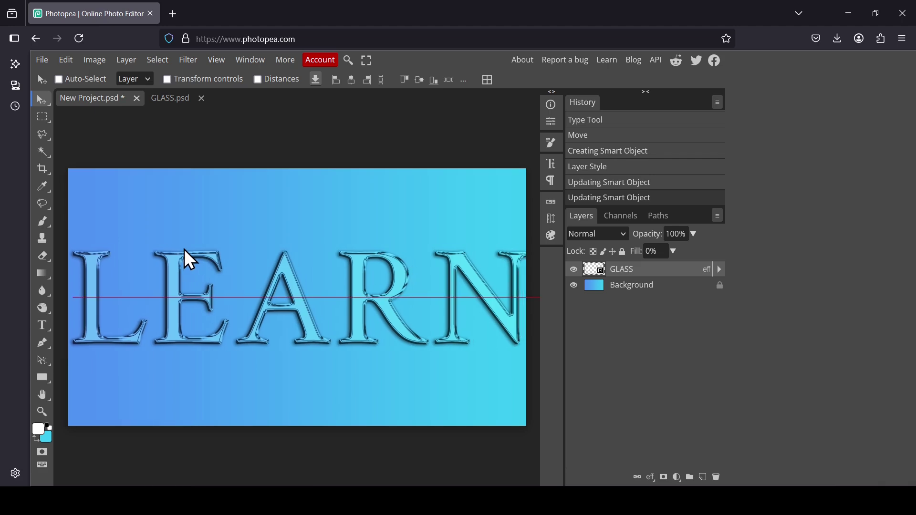
left_click(167, 79)
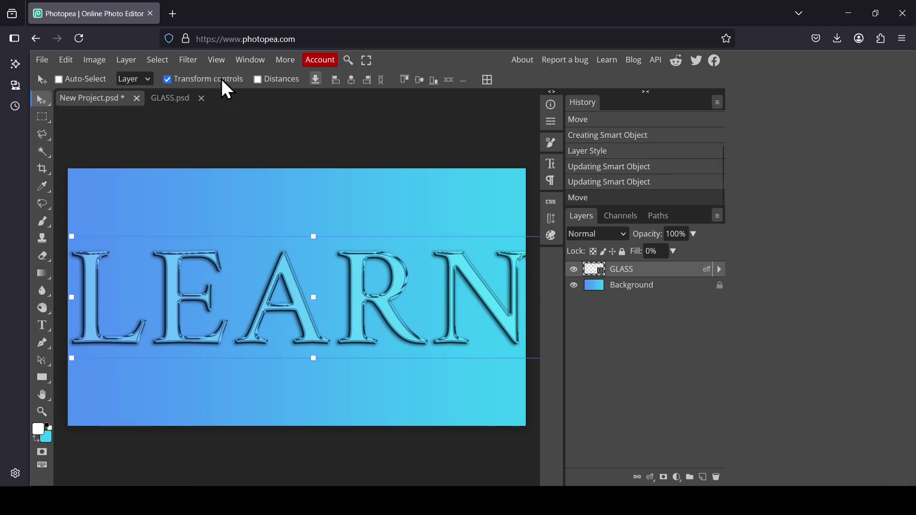
left_click(312, 238)
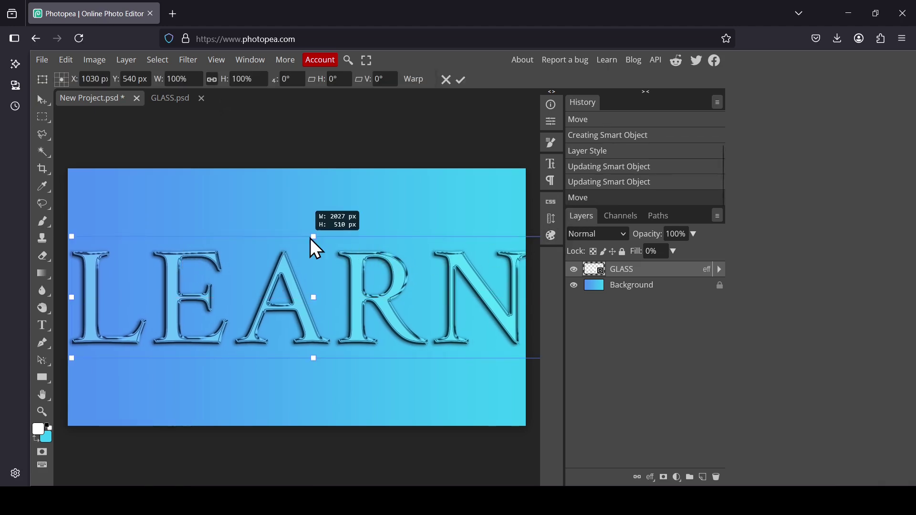
left_click_drag(313, 249, 315, 261)
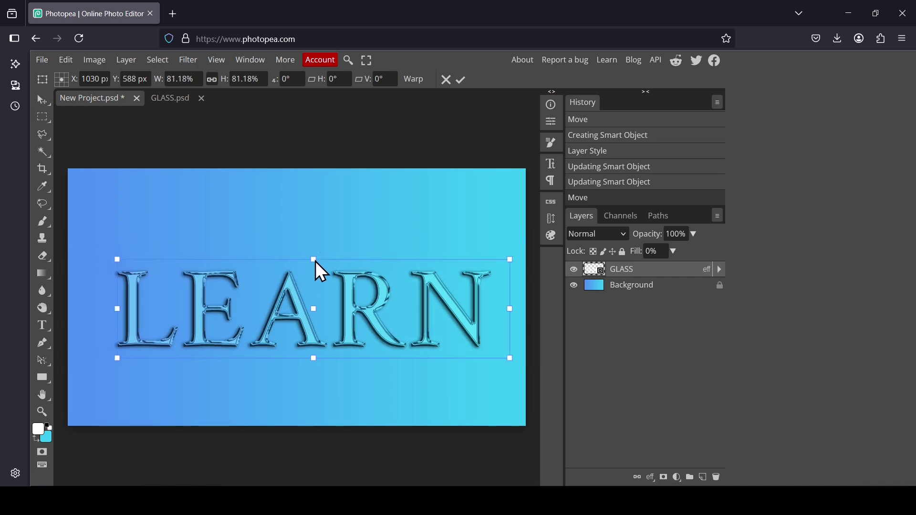
mouse_move(376, 296)
left_mouse_down()
mouse_move(365, 276)
mouse_move(368, 285)
left_mouse_up()
key("Return")
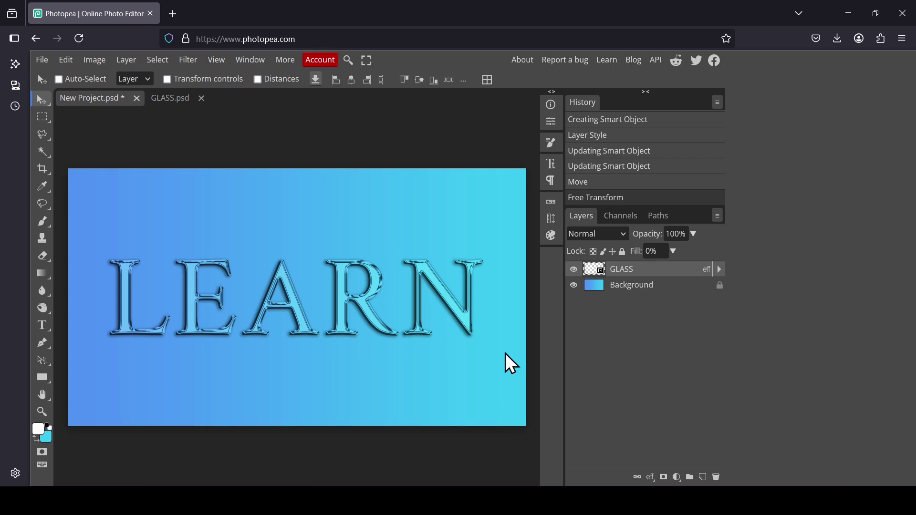